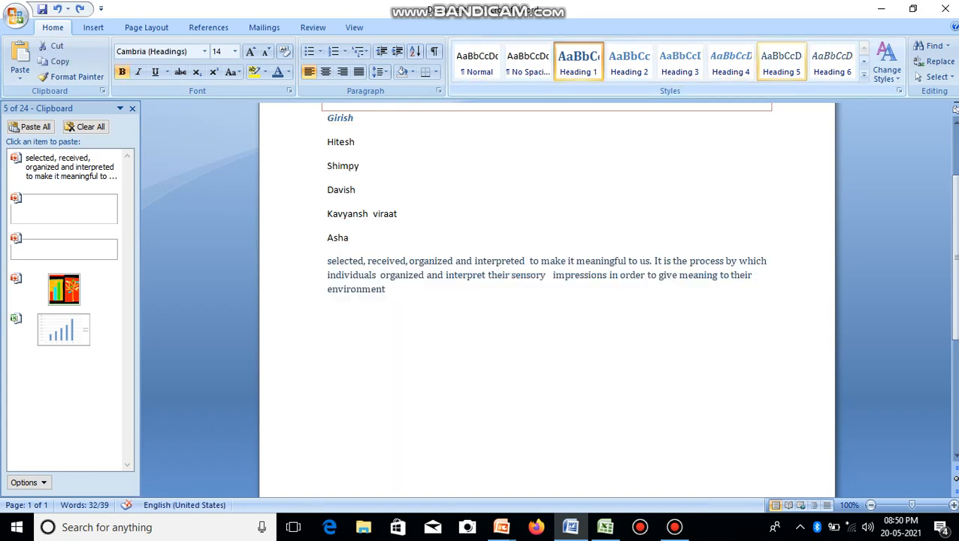
pyautogui.click(864, 74)
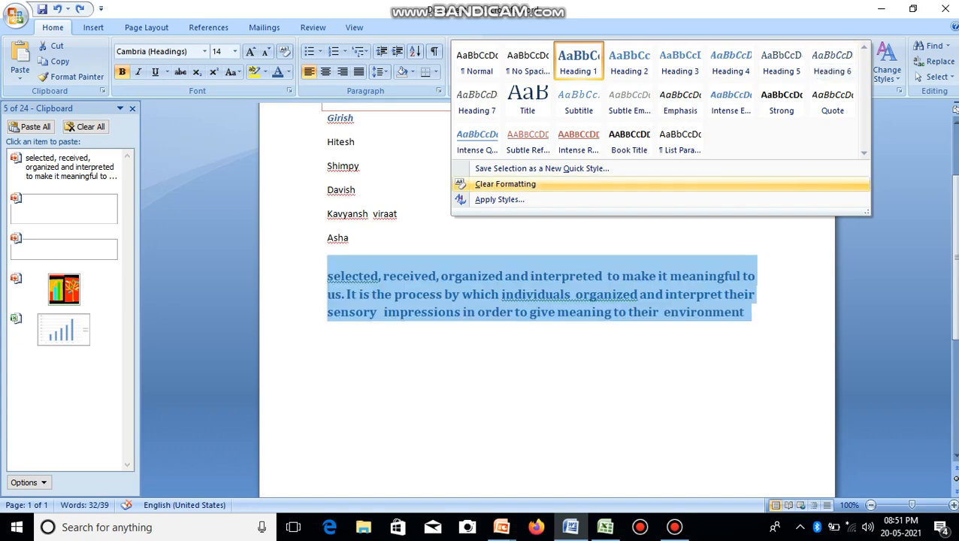
pyautogui.press('Escape')
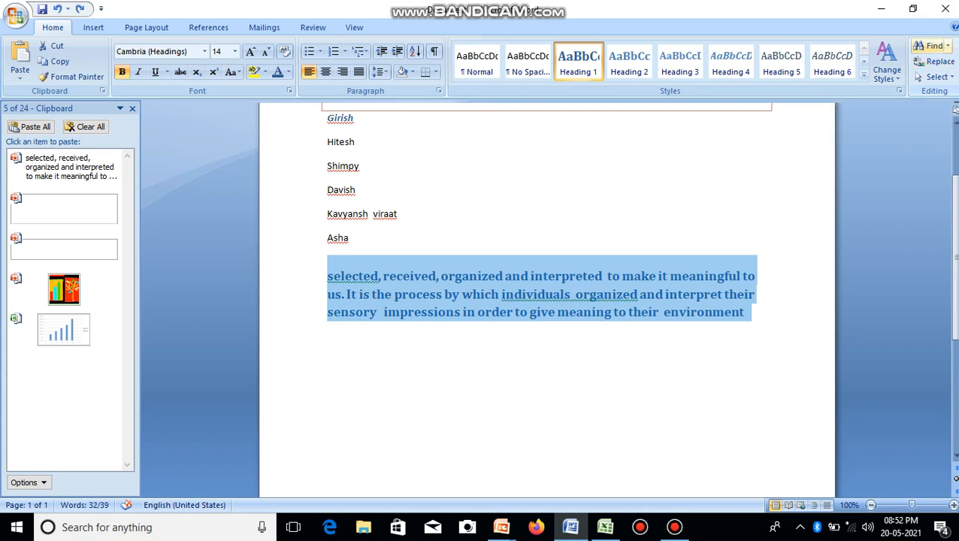
# Step: Search the main document for the first name that ends the name list above the blue paragraph
pyautogui.click(328, 328)
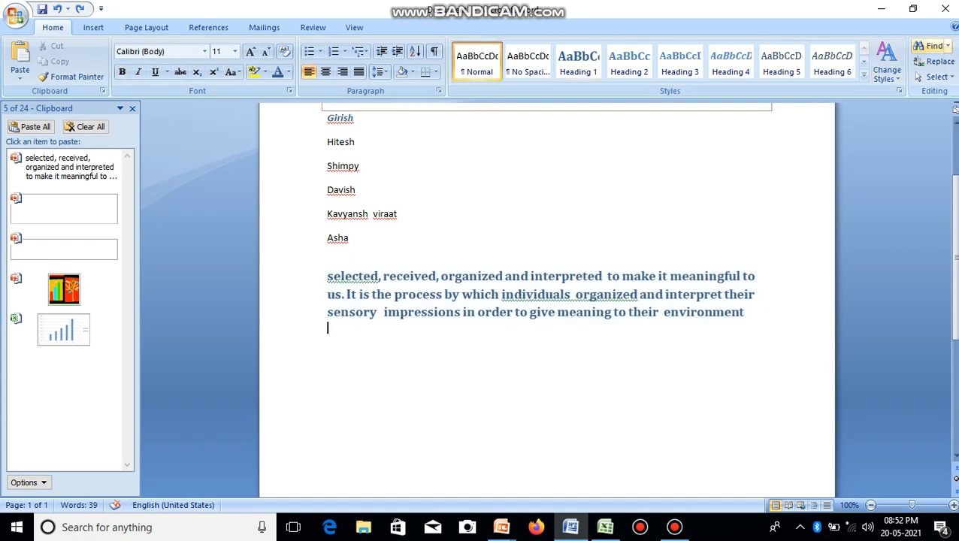
pyautogui.click(932, 46)
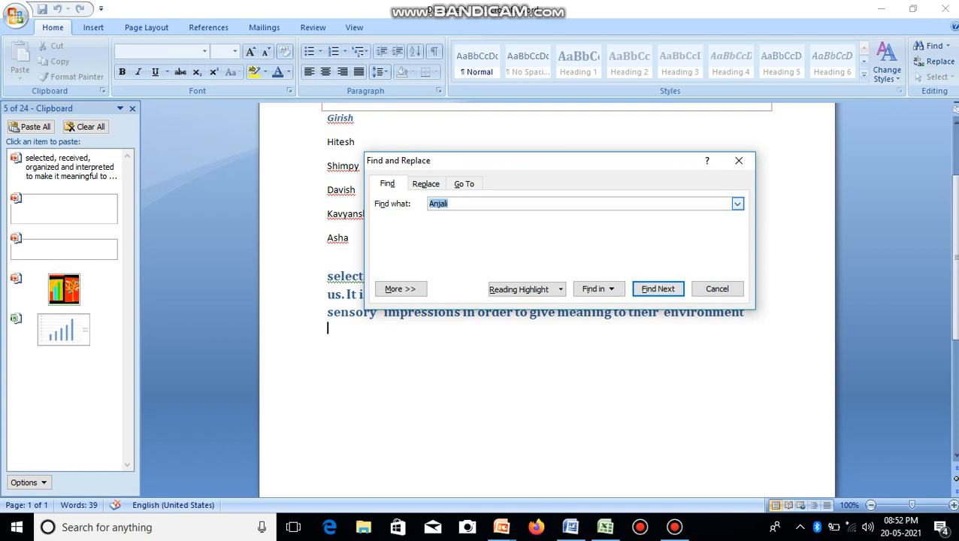
pyautogui.press('End')
pyautogui.press('BackSpace')
pyautogui.press('BackSpace')
pyautogui.press('BackSpace')
pyautogui.press('BackSpace')
pyautogui.press('BackSpace')
pyautogui.write('sha')
pyautogui.click(599, 289)
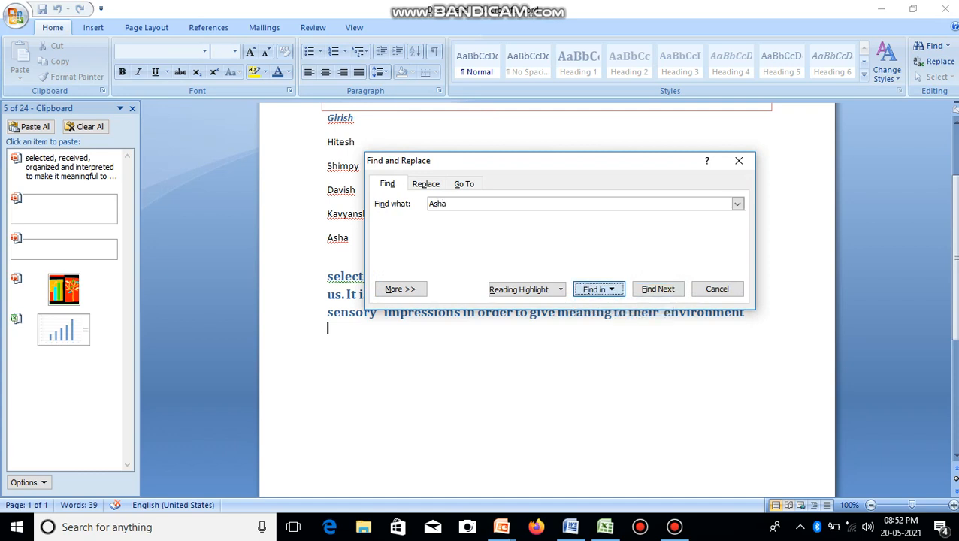
pyautogui.click(627, 306)
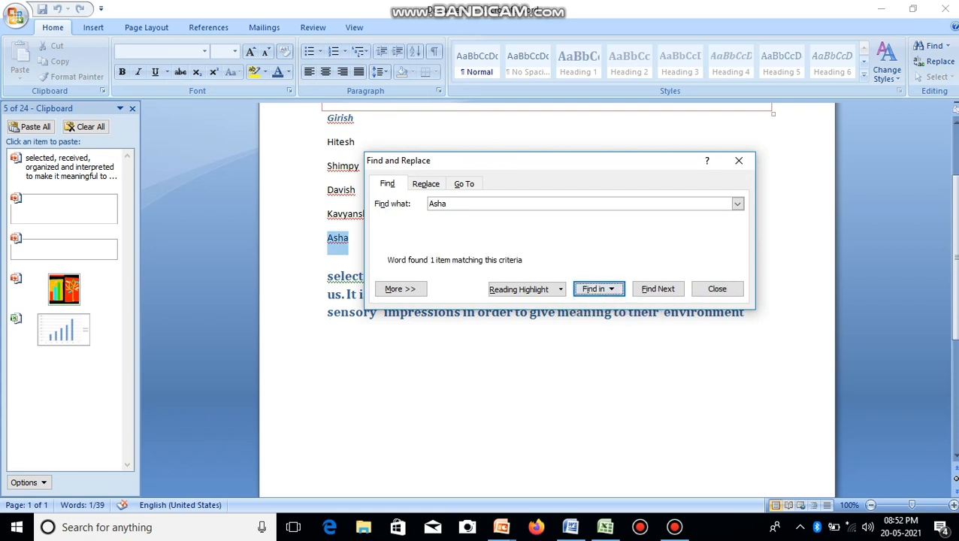
# Step: Repeat the name search in the main document, continue to the next match from the document's beginning, and close the search
pyautogui.moveTo(628, 161); pyautogui.dragTo(737, 127)
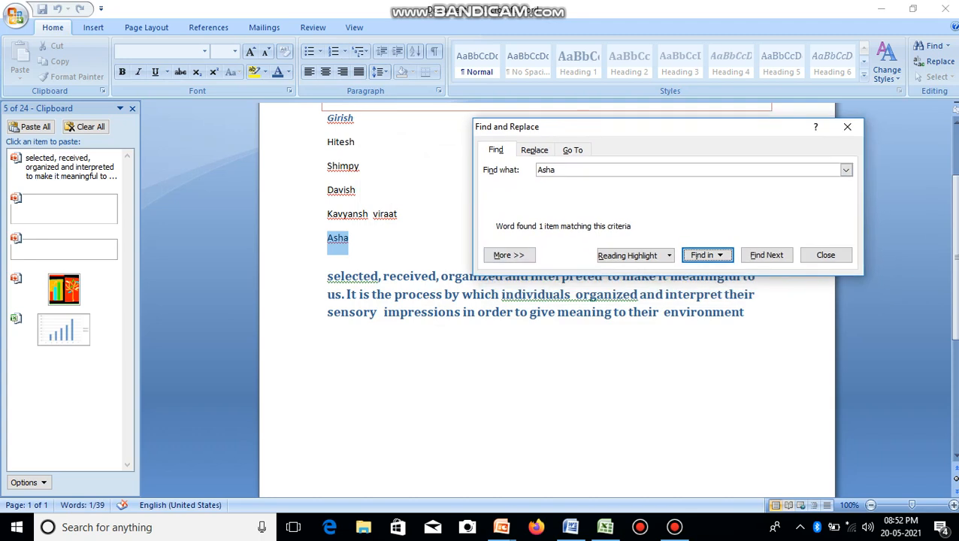
pyautogui.click(708, 255)
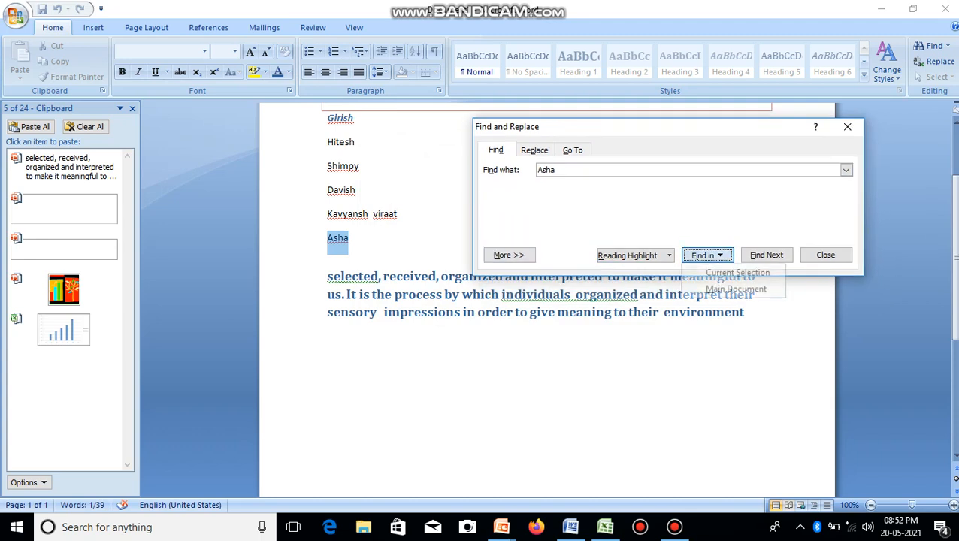
pyautogui.click(736, 288)
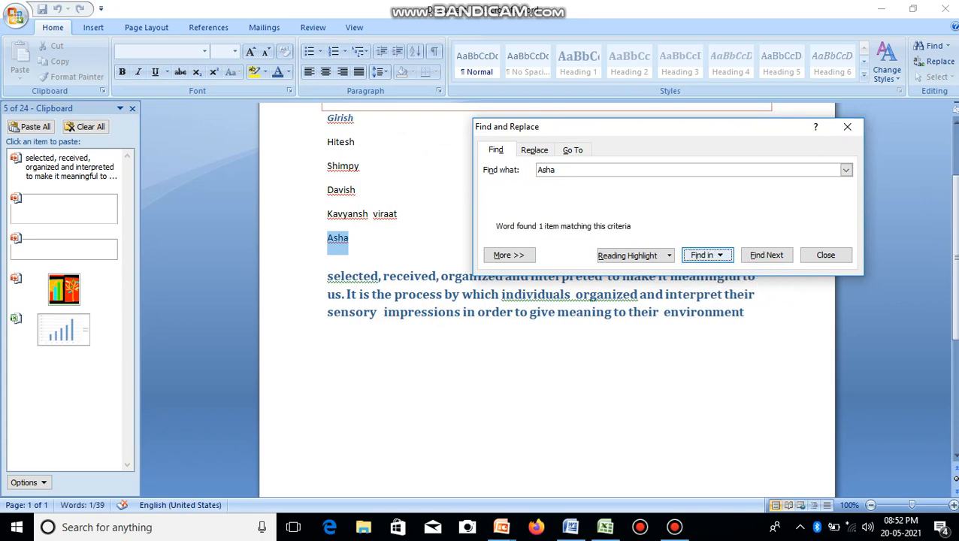
pyautogui.click(767, 255)
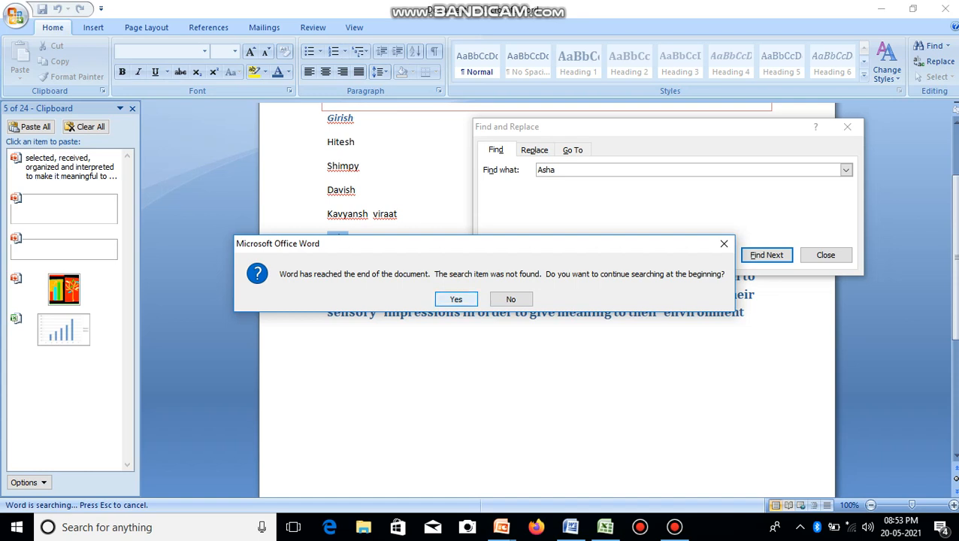
pyautogui.click(455, 299)
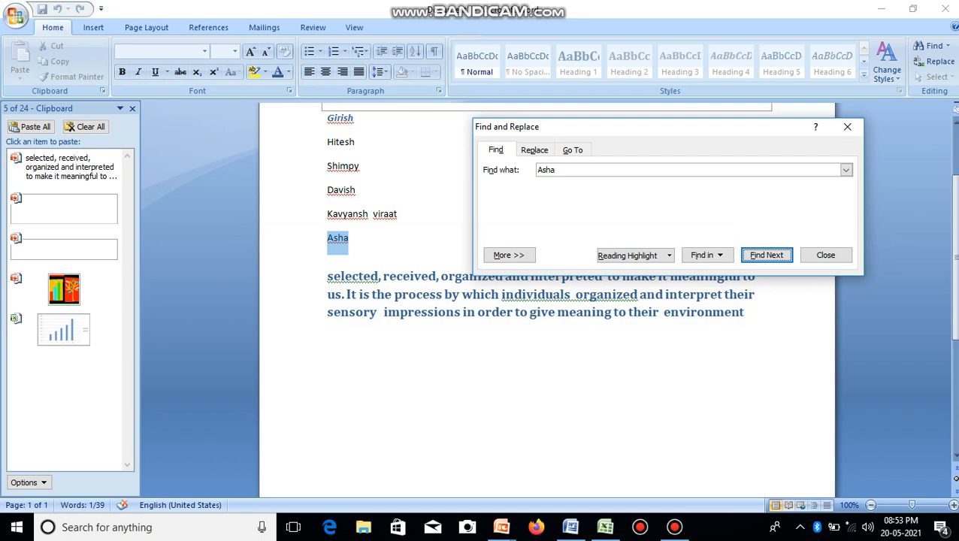
pyautogui.click(847, 126)
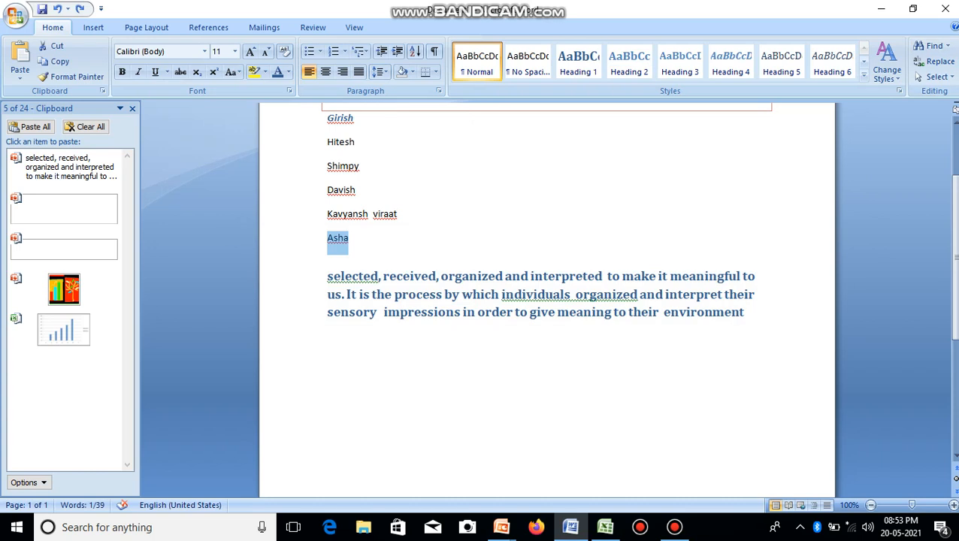
# Step: Enter the list's final first name again on the empty line below the blue paragraph
pyautogui.click(328, 328)
pyautogui.write('As')
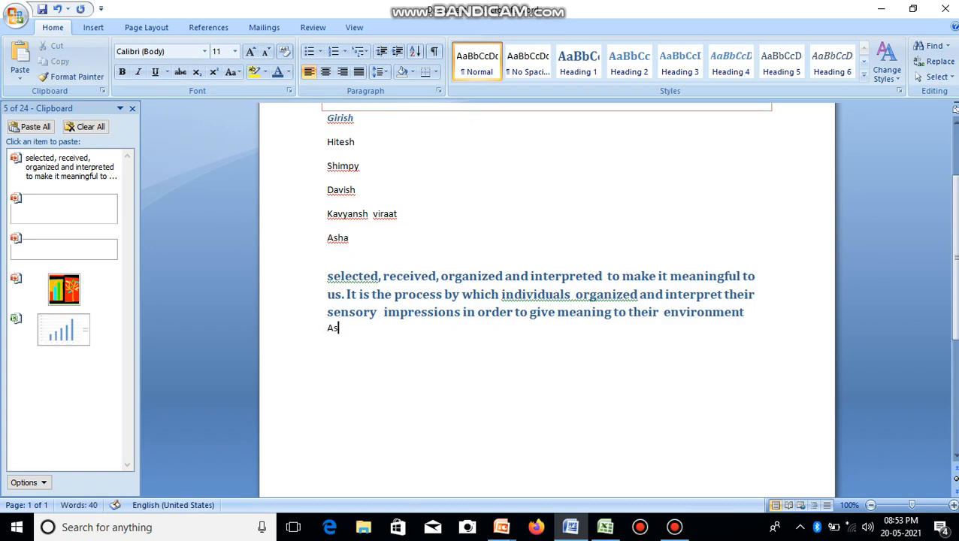
pyautogui.write('ha')
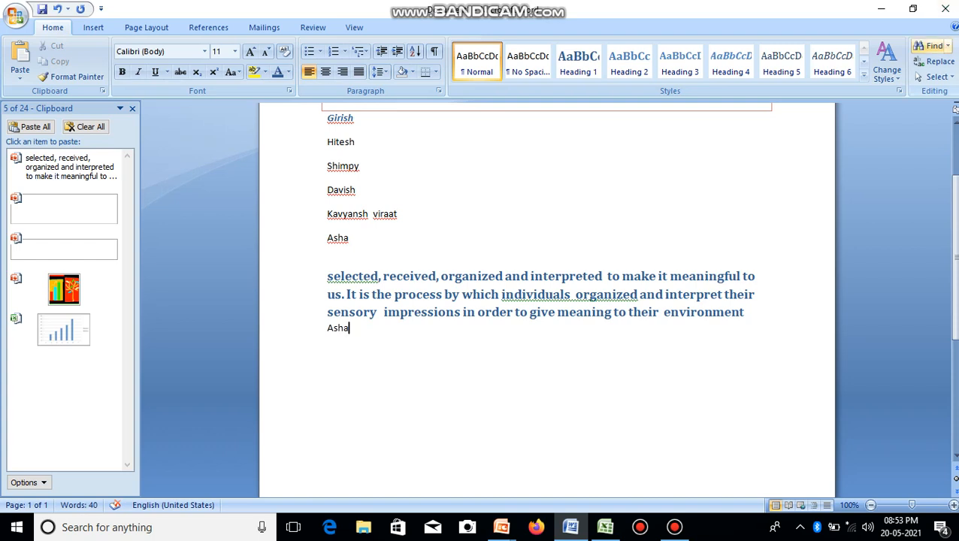
# Step: Search the main document for every occurrence of the repeated first name and close the search
pyautogui.click(932, 46)
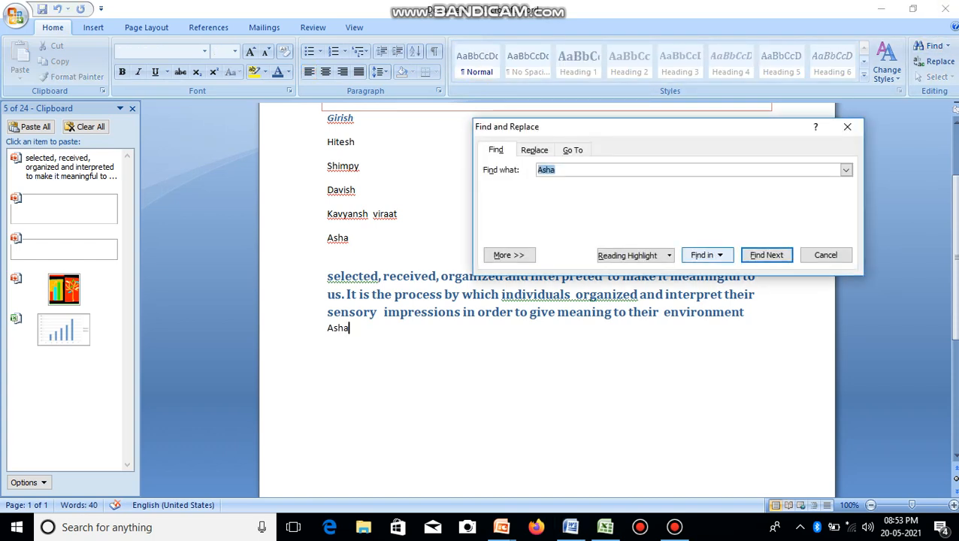
pyautogui.click(708, 255)
pyautogui.click(737, 273)
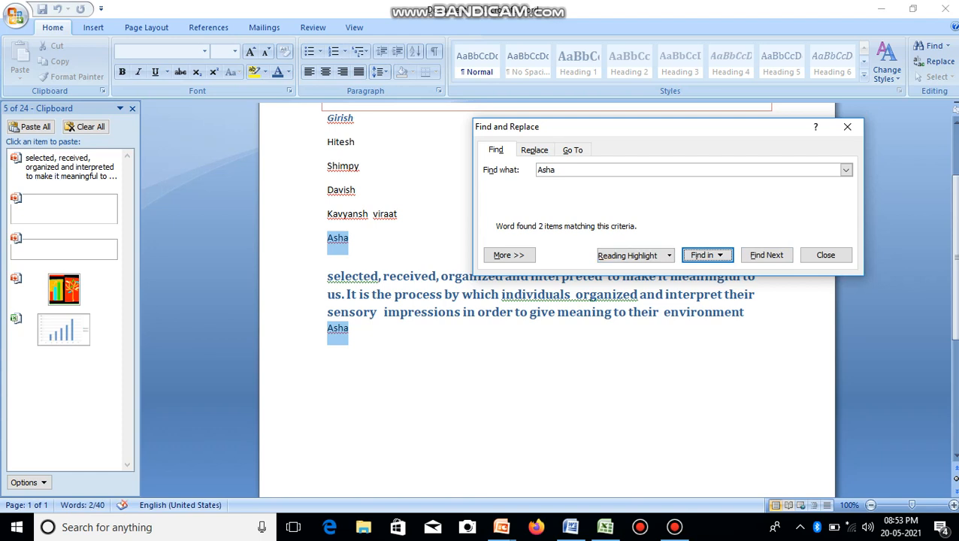
pyautogui.click(848, 126)
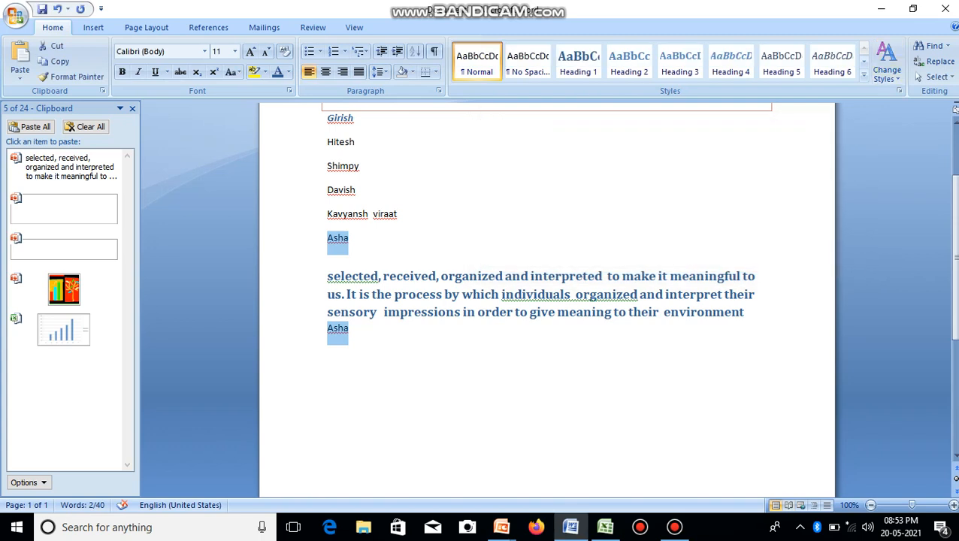
# Step: Replace all occurrences of the repeated first name with a different first name throughout the document and close the replace dialog
pyautogui.click(936, 62)
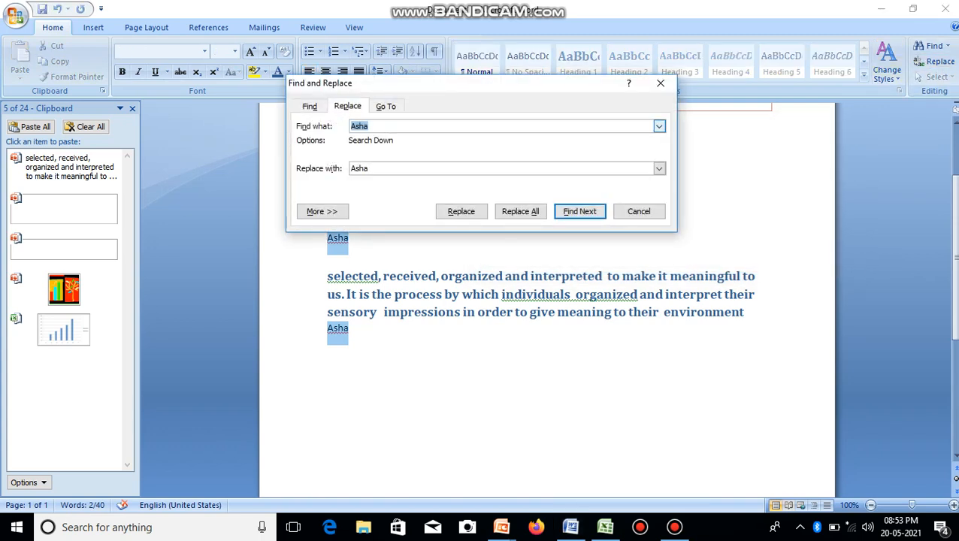
pyautogui.click(370, 169)
pyautogui.press('BackSpace')
pyautogui.press('BackSpace')
pyautogui.write('njali')
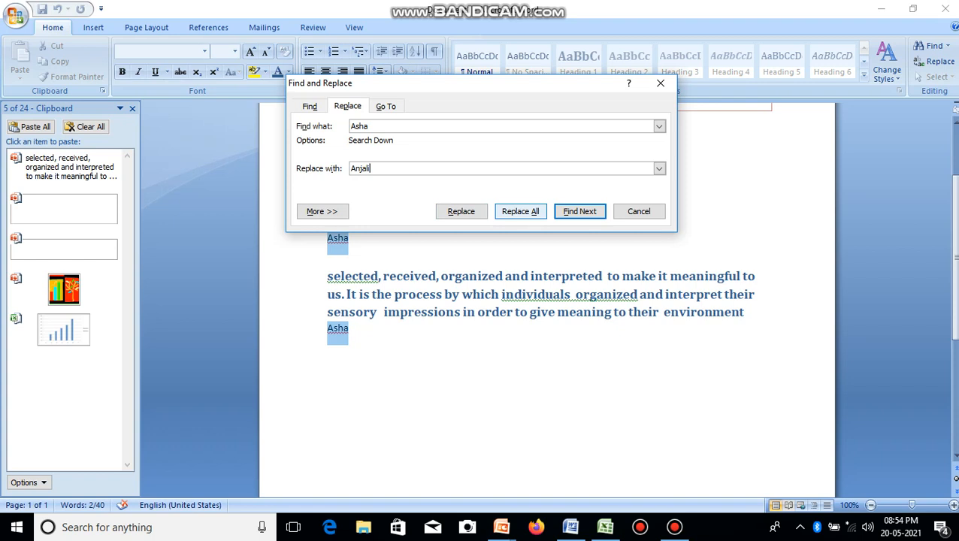
pyautogui.click(520, 211)
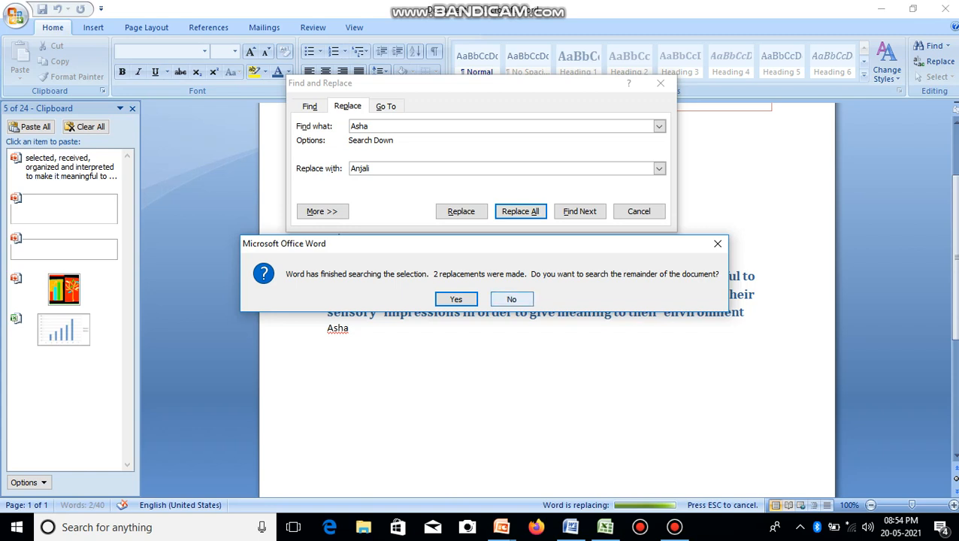
pyautogui.press('Return')
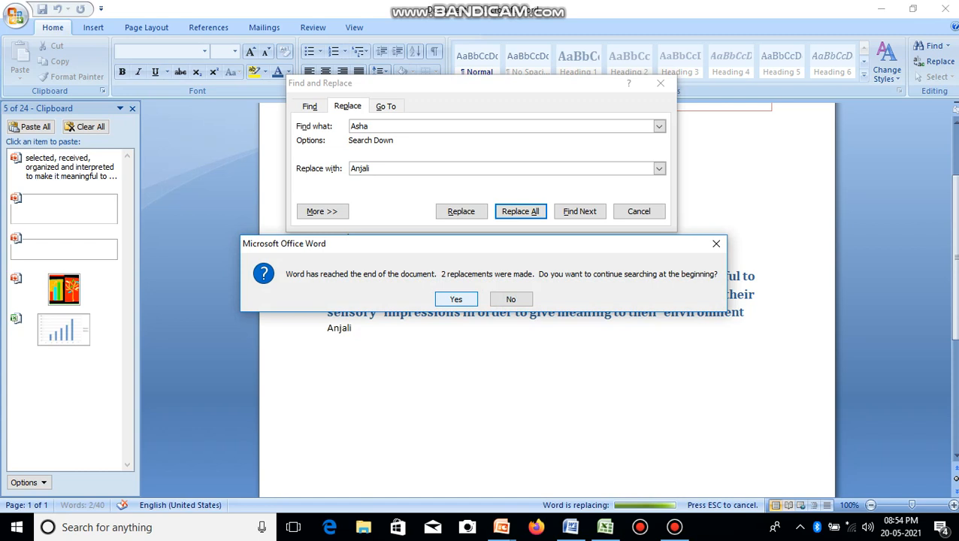
pyautogui.press('Return')
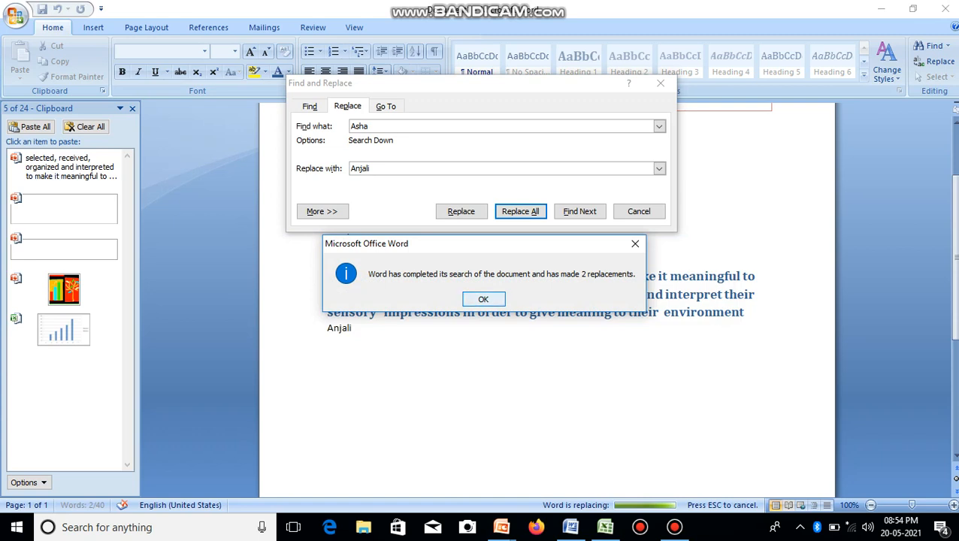
pyautogui.press('Return')
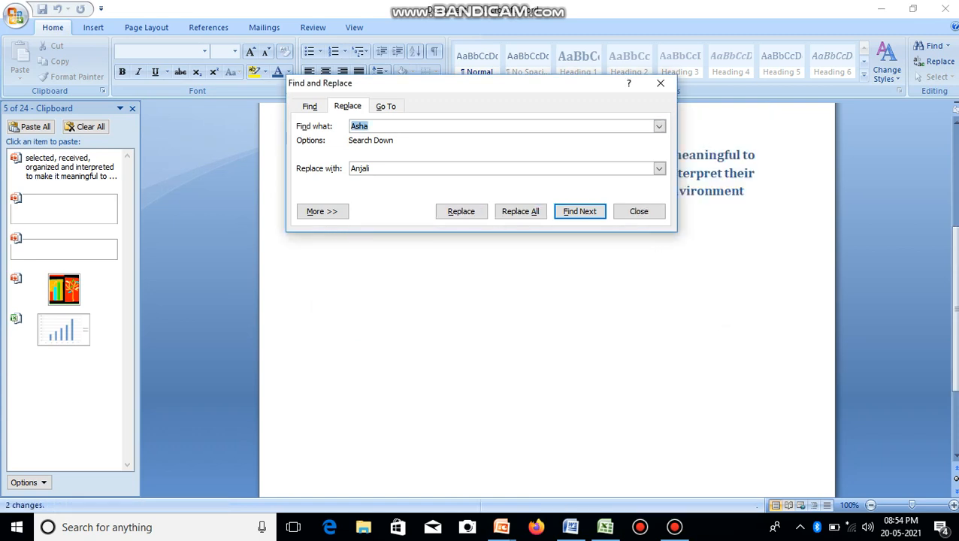
pyautogui.moveTo(581, 87); pyautogui.dragTo(618, 341)
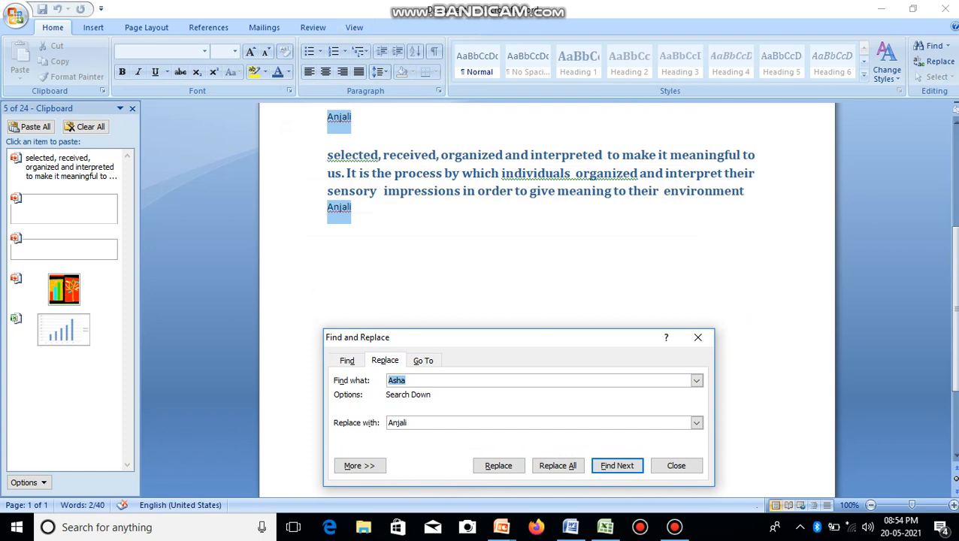
pyautogui.click(748, 191)
pyautogui.click(698, 337)
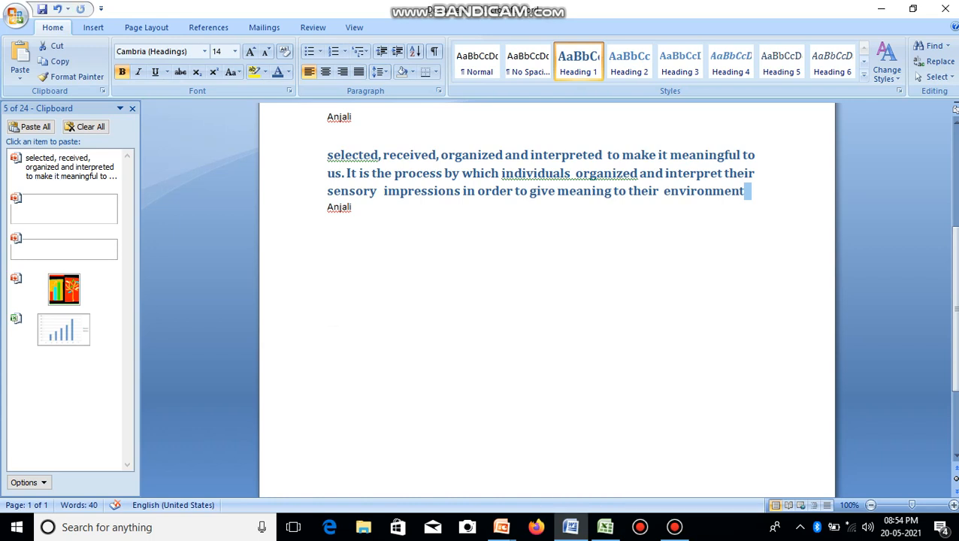
# Step: Select the entire document contents, including the table, and clear the selection
pyautogui.click(747, 191)
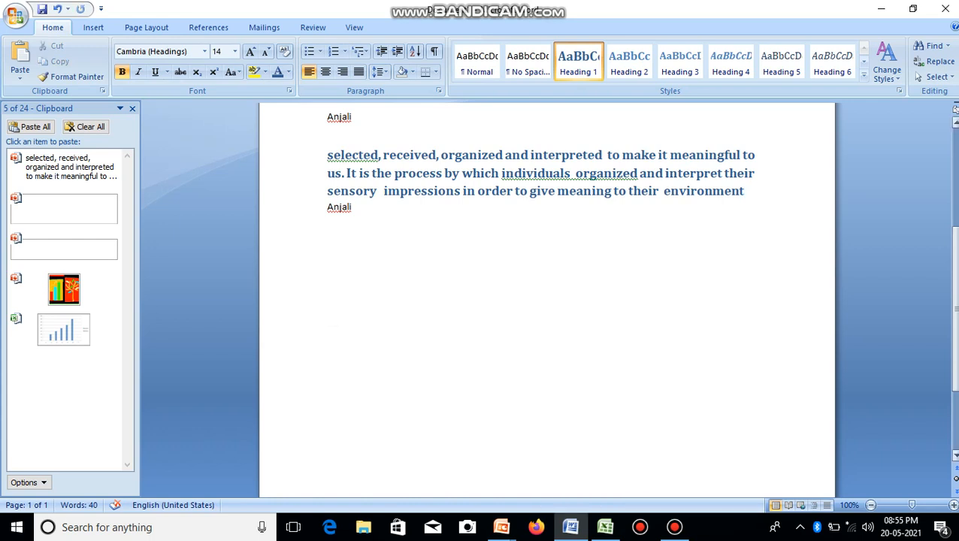
pyautogui.scroll(5, 547, 301)
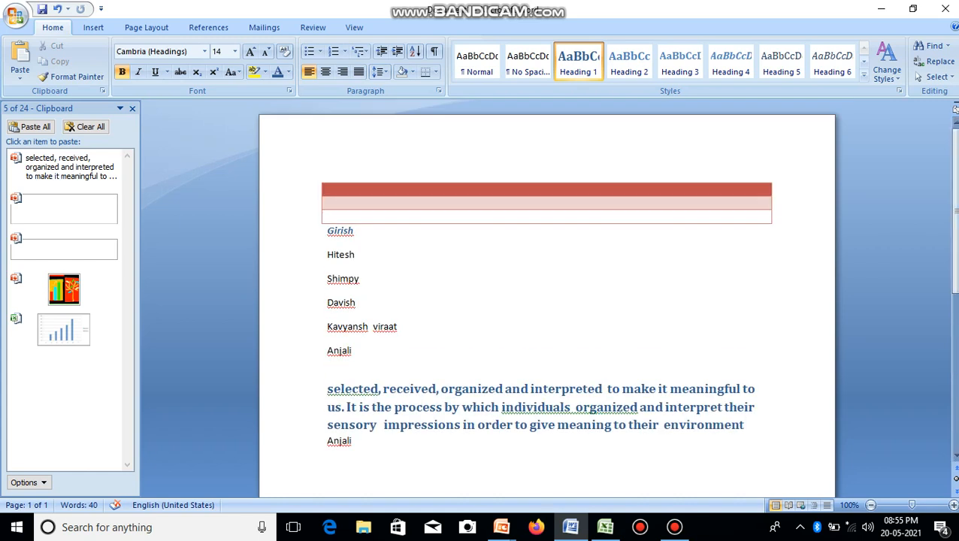
pyautogui.click(936, 77)
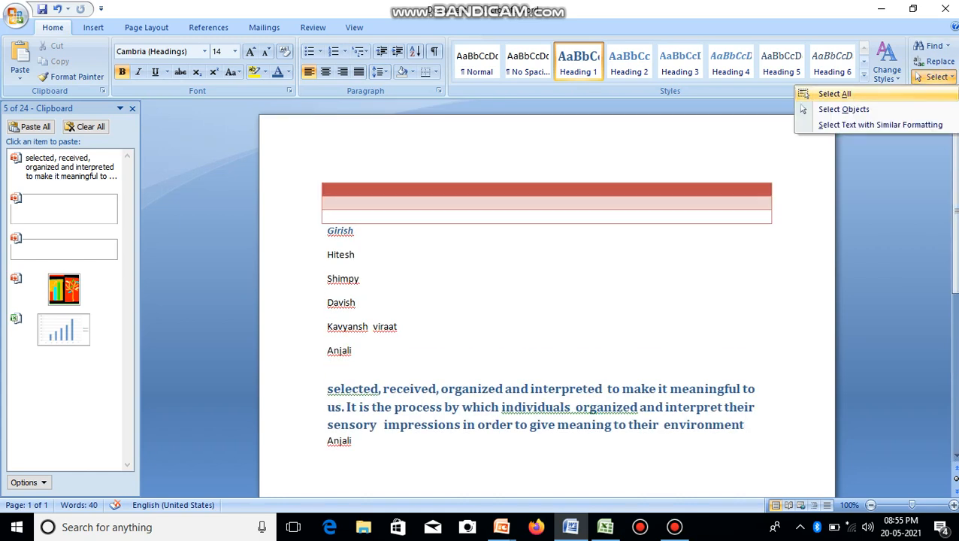
pyautogui.click(827, 94)
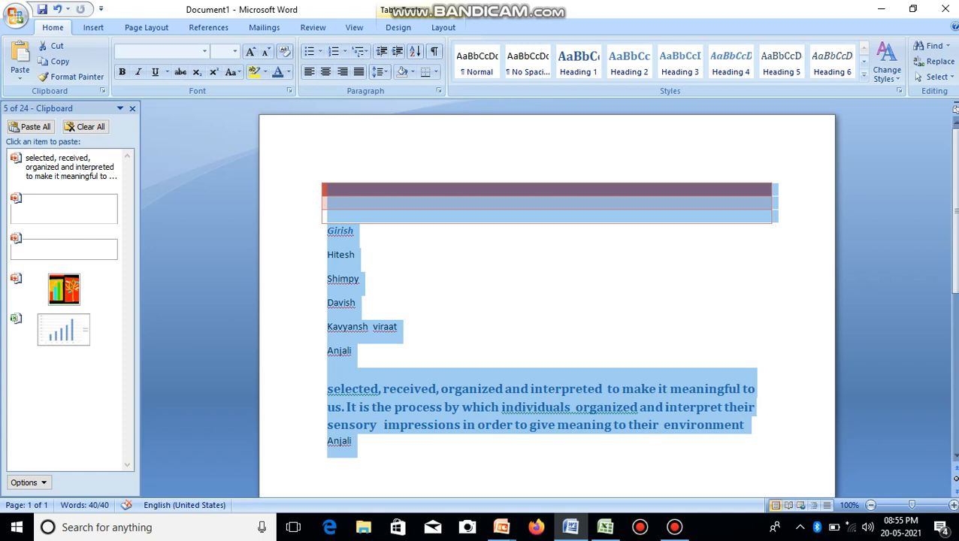
pyautogui.click(356, 303)
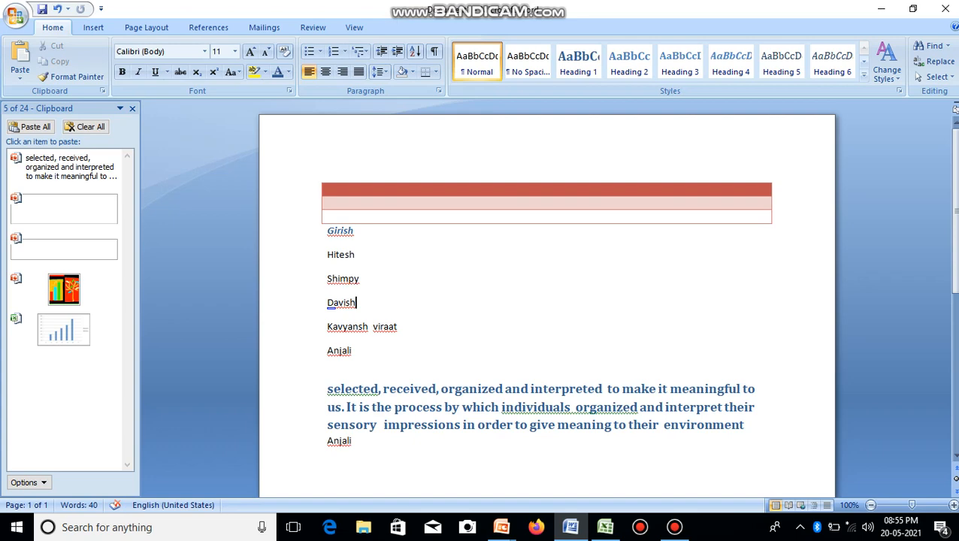
# Step: Switch to the PowerPoint presentation "customer perceptions of service", dismiss its Paragraph dialog, and close the presentation with its changes saved
pyautogui.click(881, 9)
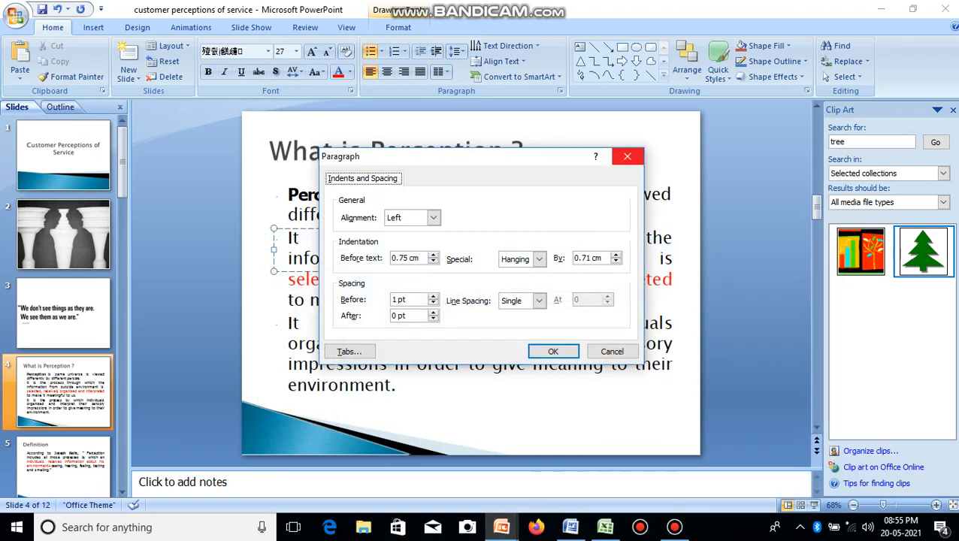
pyautogui.click(628, 156)
pyautogui.click(945, 9)
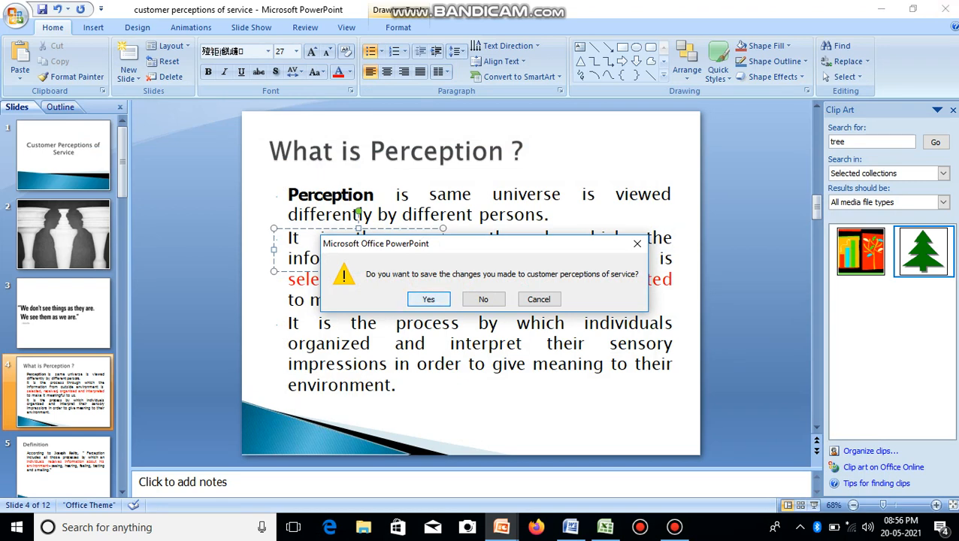
pyautogui.click(429, 299)
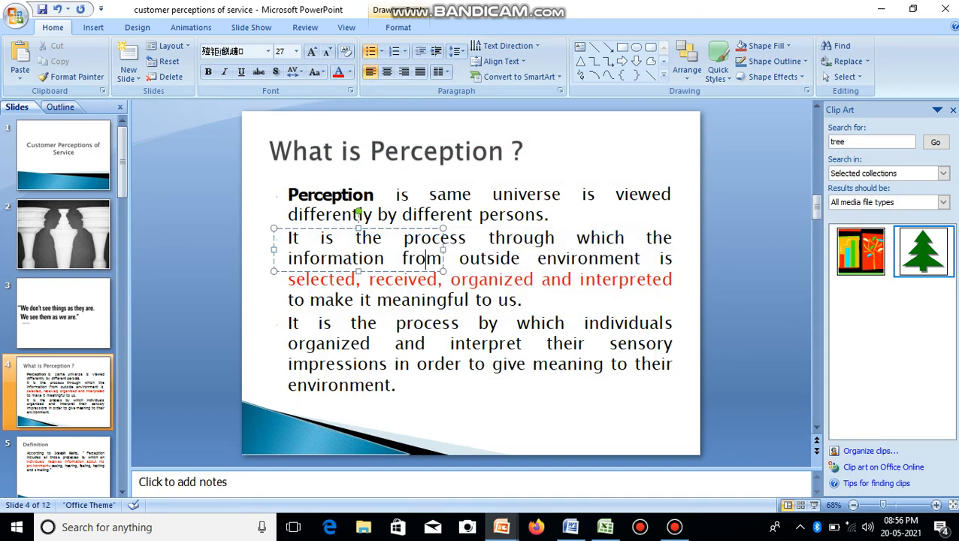
# Step: Close the remaining PowerPoint presentations, abandoning the save of Presentation1 and discarding its changes
pyautogui.click(945, 9)
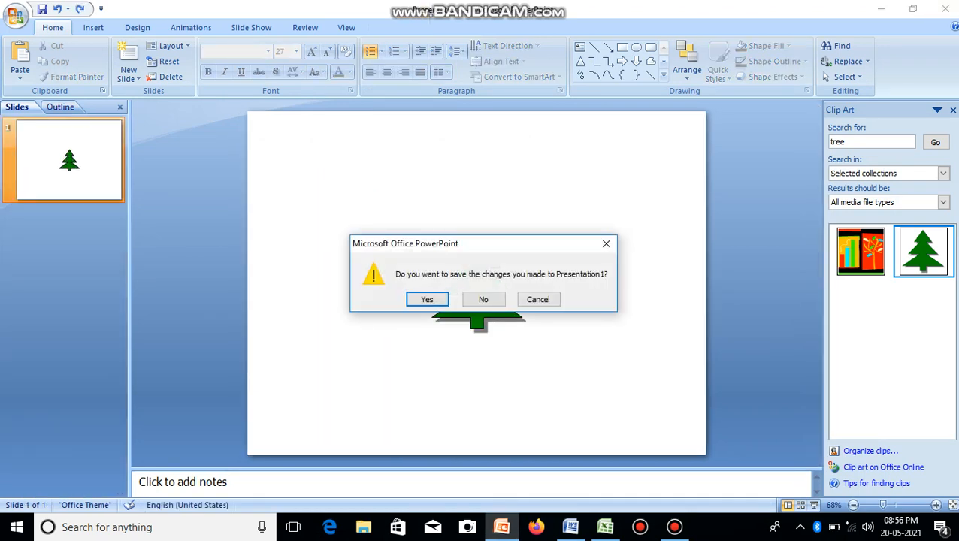
pyautogui.click(429, 303)
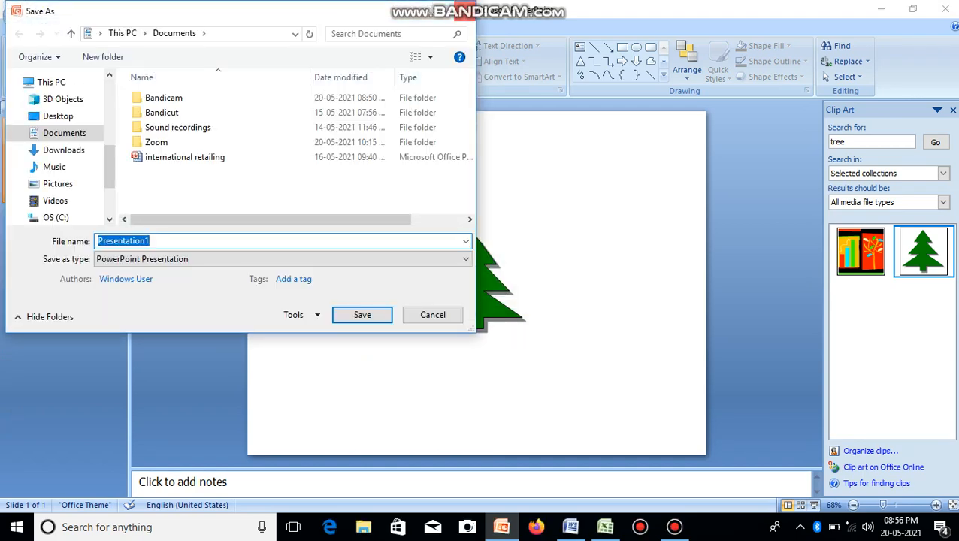
pyautogui.click(464, 10)
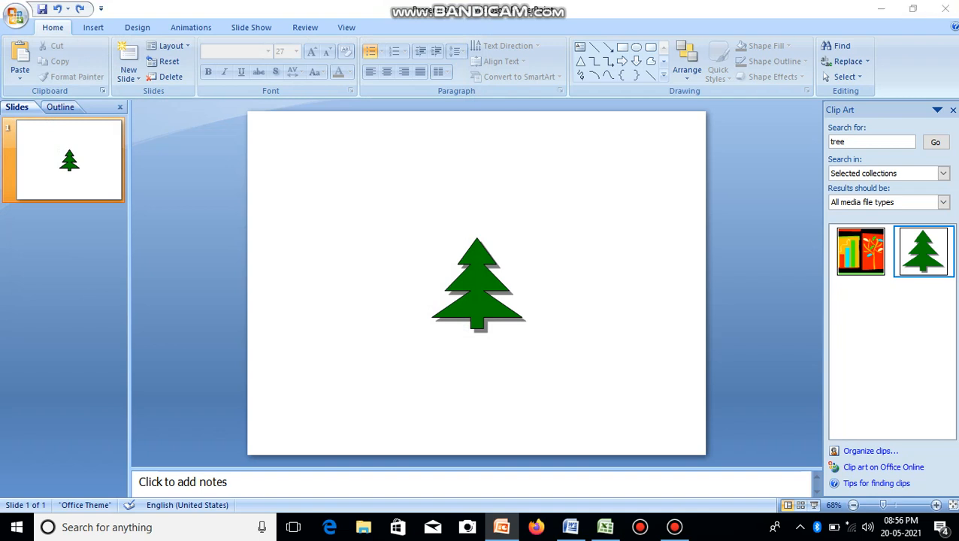
pyautogui.click(945, 9)
pyautogui.press('Tab')
pyautogui.press('Return')
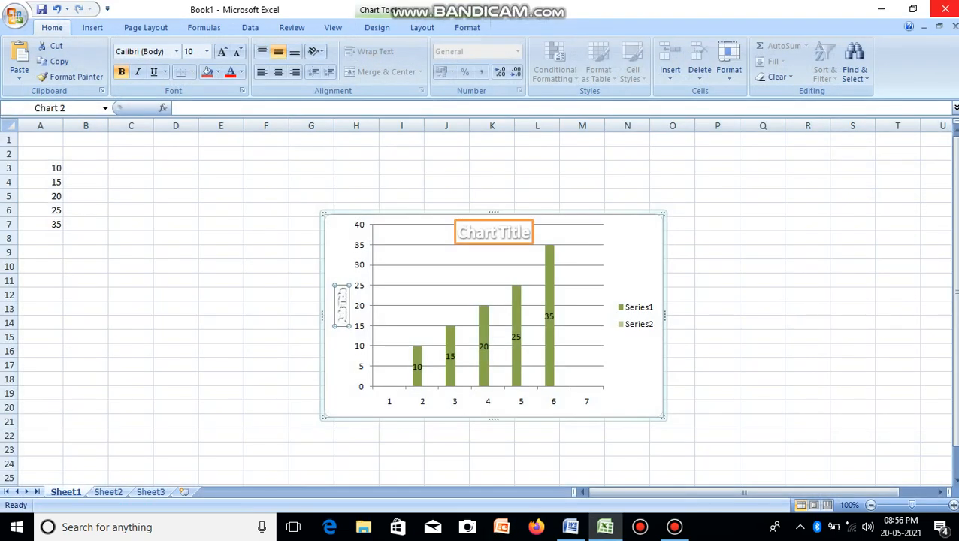
# Step: Close the Excel workbook Book1 containing the column chart without saving its changes
pyautogui.click(945, 9)
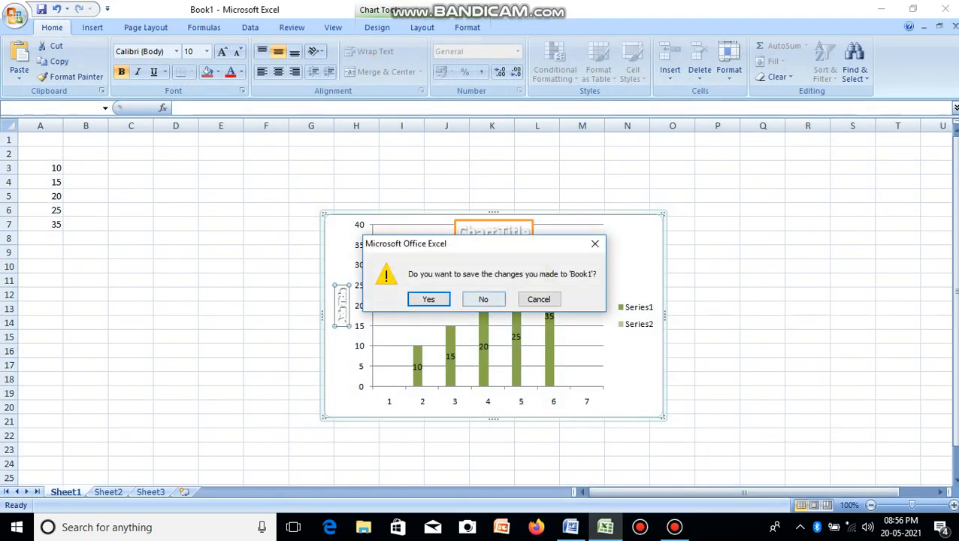
pyautogui.press('Tab')
pyautogui.press('Return')
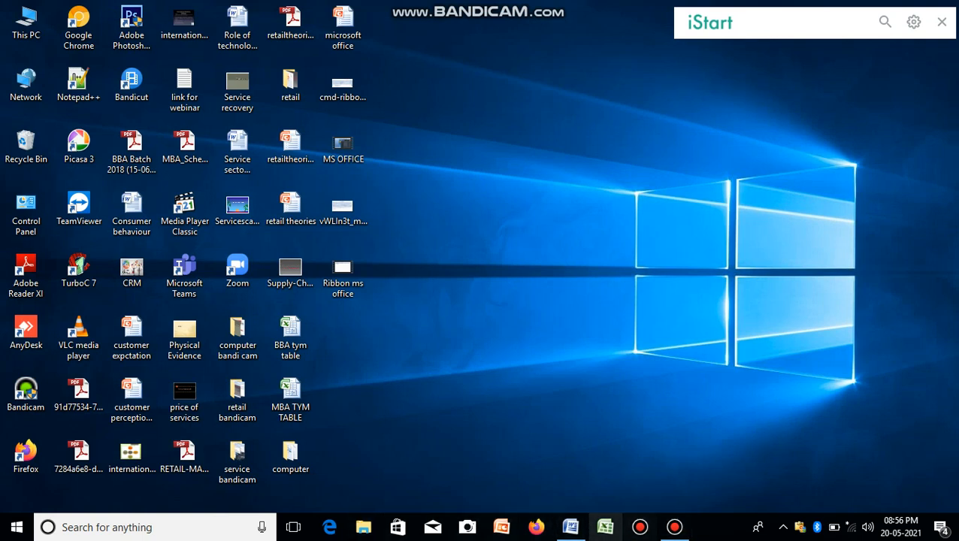
# Step: Examine the programs in the Microsoft Office folder of the installed apps list, including Excel, PowerPoint and Word 2007, and close the list
pyautogui.moveTo(502, 527)
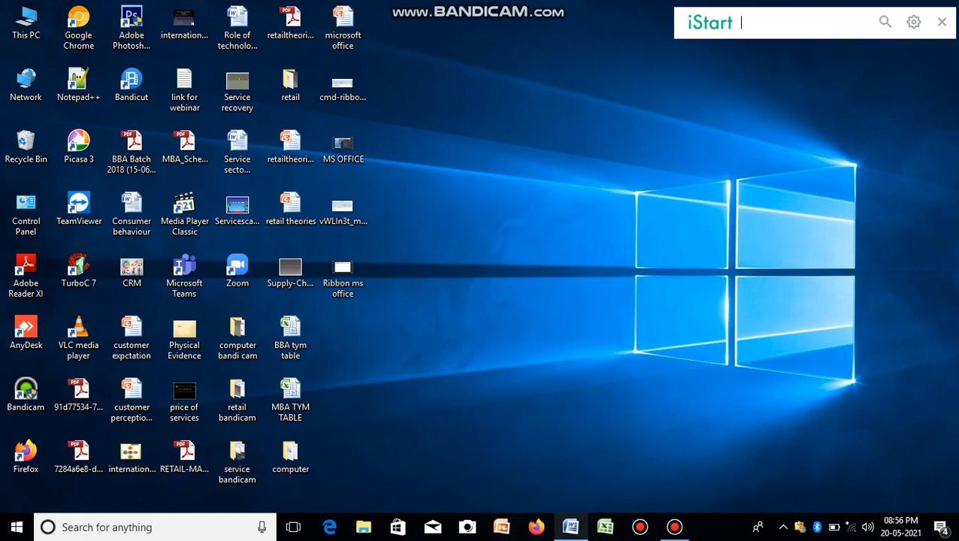
pyautogui.moveTo(570, 527)
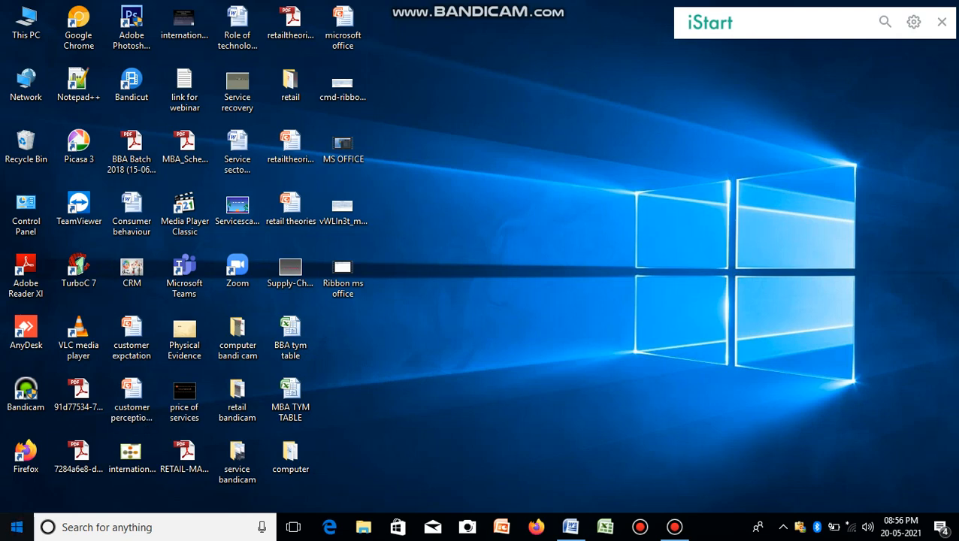
pyautogui.click(17, 527)
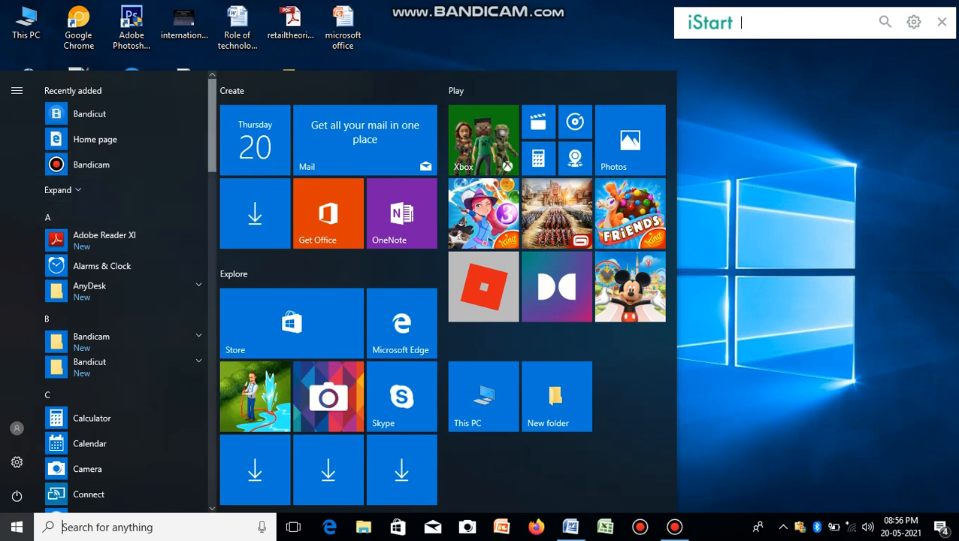
pyautogui.scroll(-10, 128, 293)
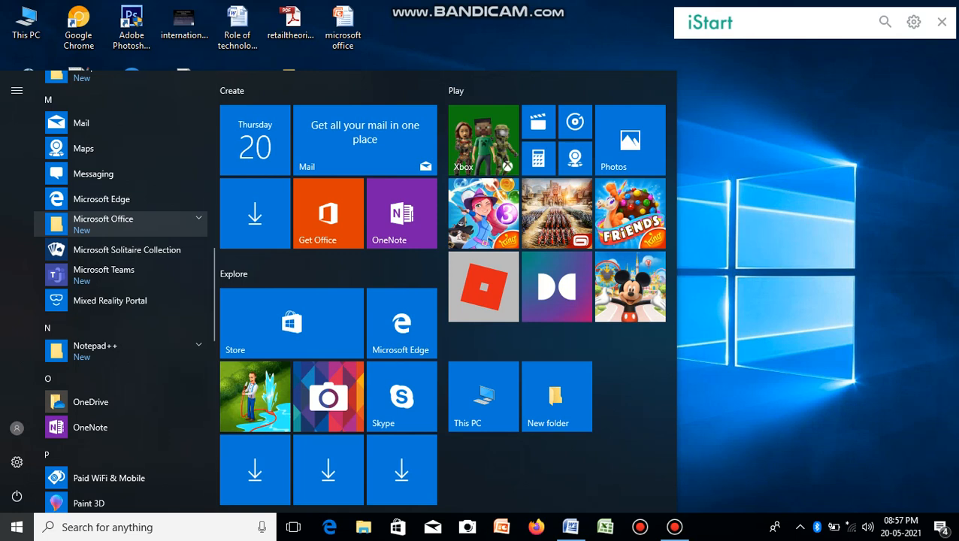
pyautogui.click(113, 223)
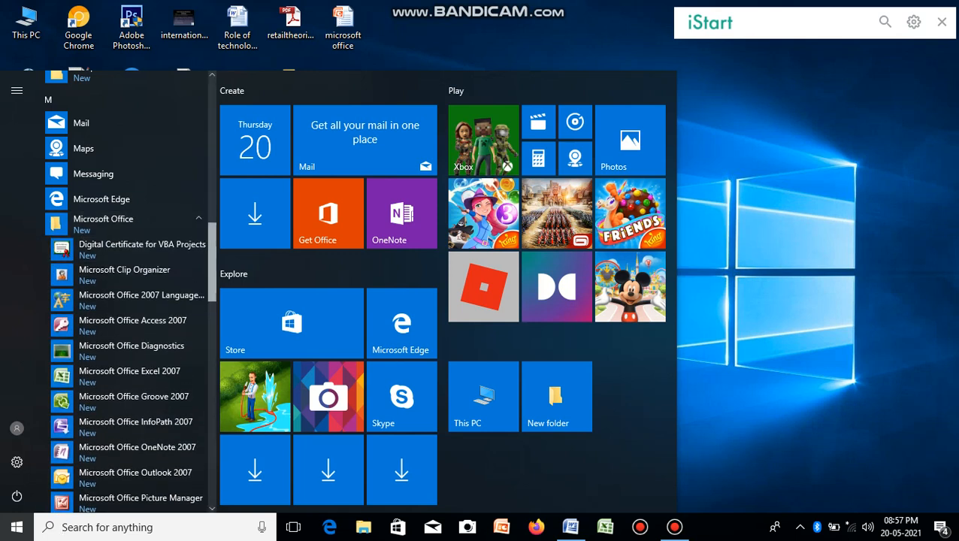
pyautogui.scroll(-2, 121, 262)
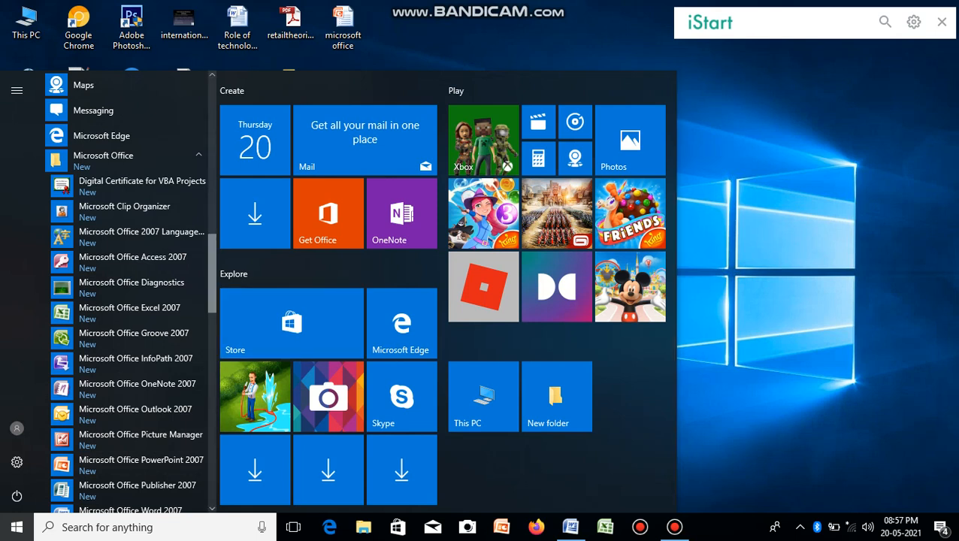
pyautogui.scroll(-2, 120, 410)
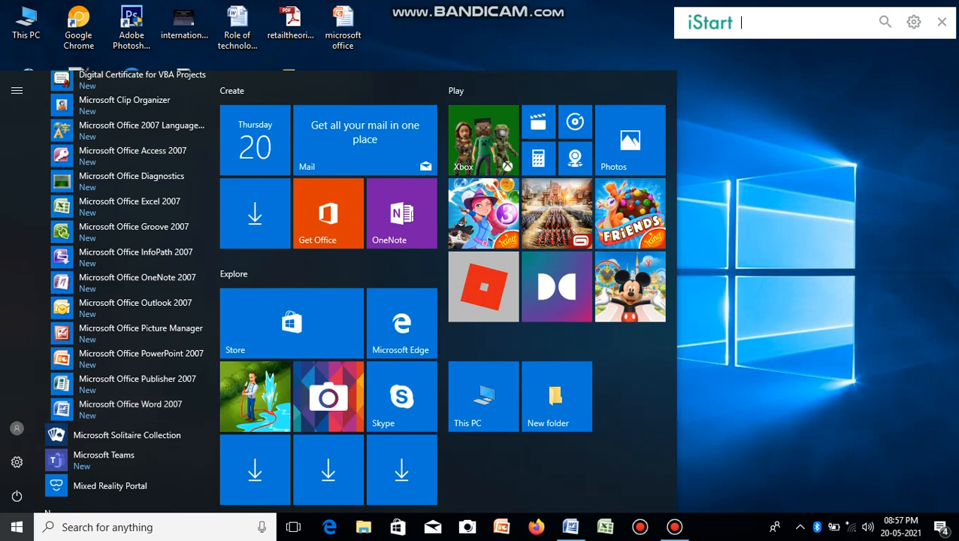
pyautogui.click(752, 278)
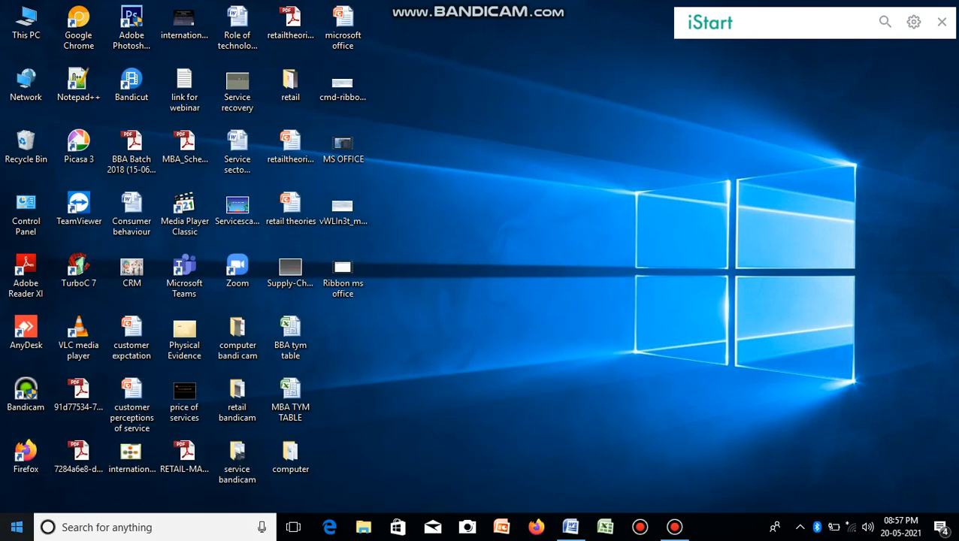
# Step: Try to open Word by searching the computer for "ms word", and close the resulting browser window
pyautogui.click(17, 527)
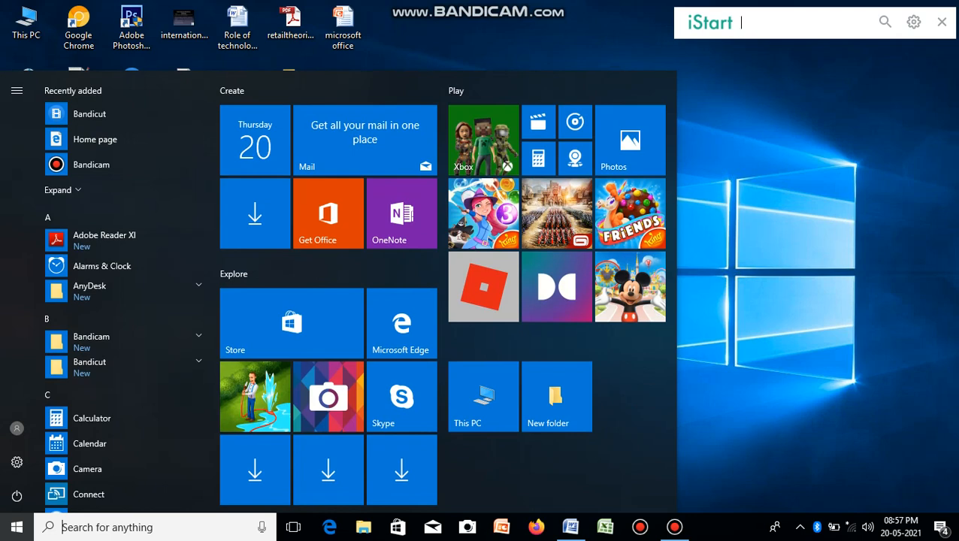
pyautogui.write('ms')
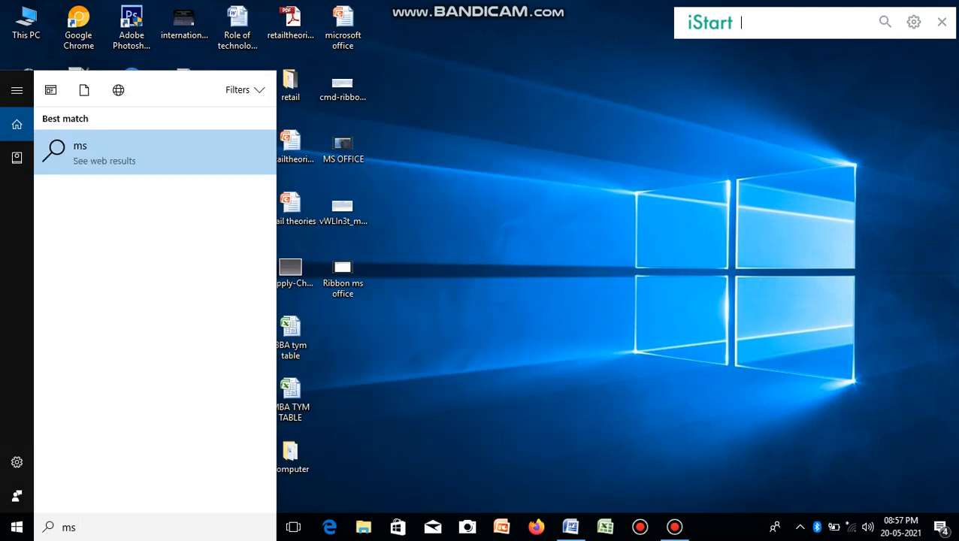
pyautogui.write(' word')
pyautogui.press('Return')
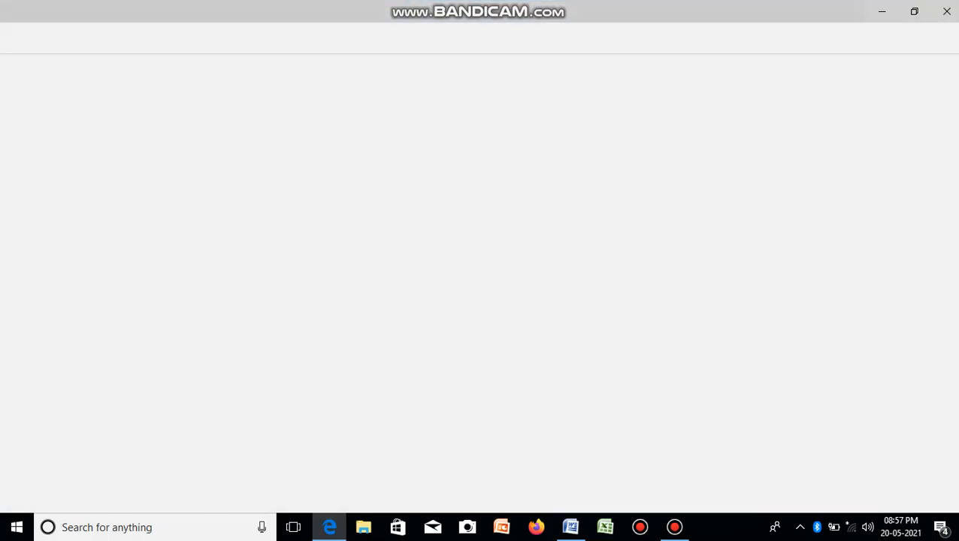
pyautogui.click(947, 11)
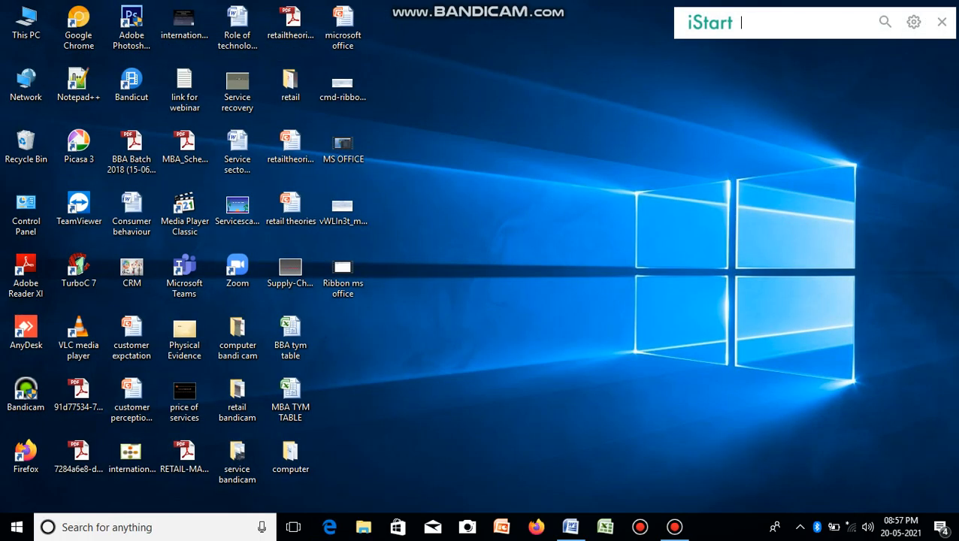
# Step: Search the computer for "m" and launch Microsoft Office Excel 2007 from the matching apps
pyautogui.click(16, 527)
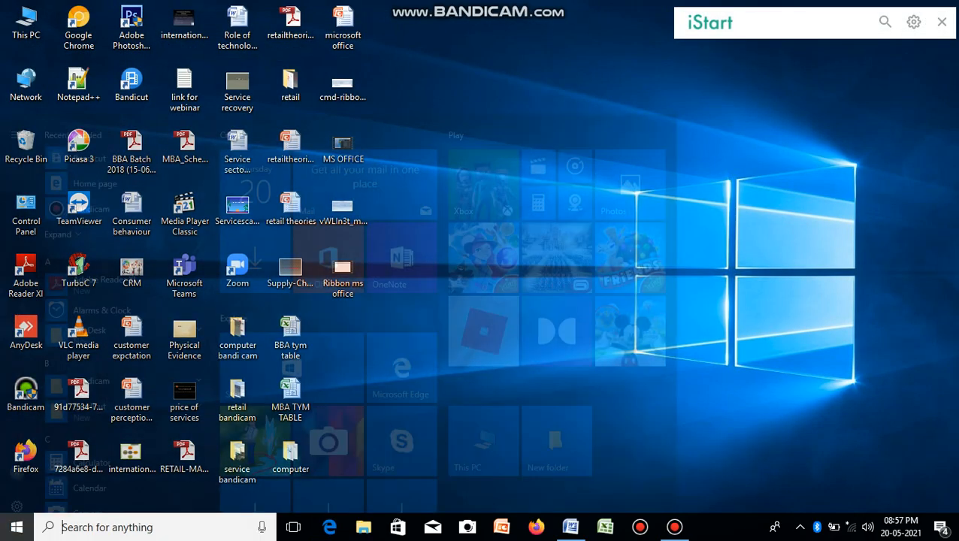
pyautogui.write('m')
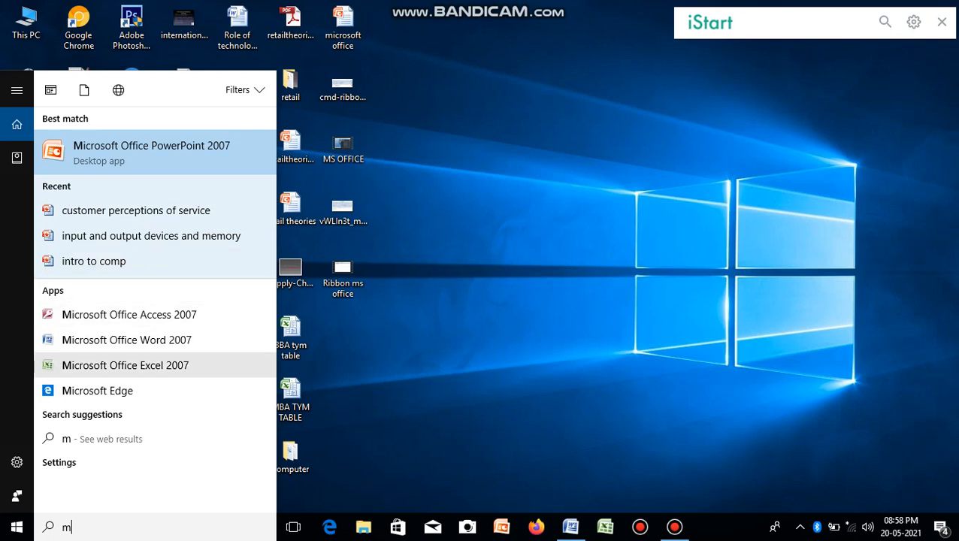
pyautogui.click(126, 366)
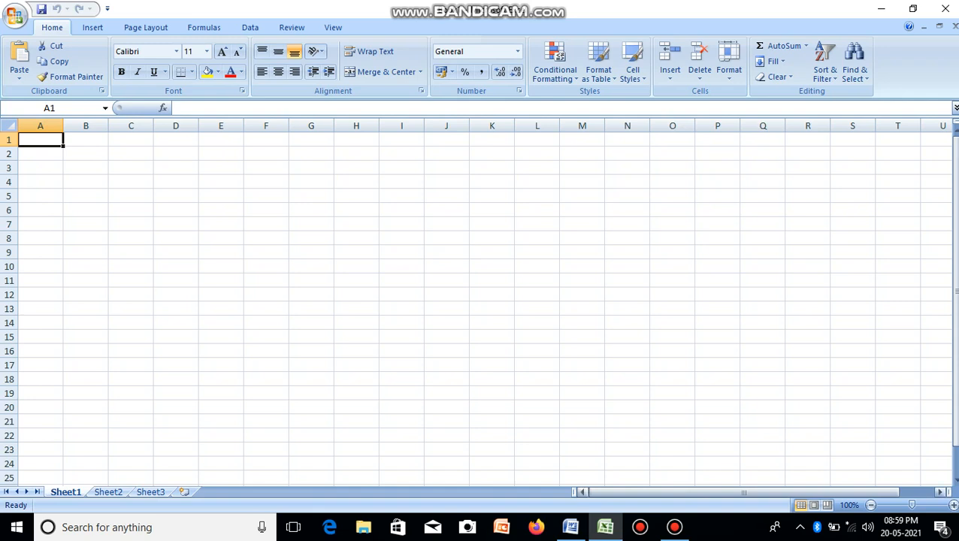
pyautogui.moveTo(605, 527)
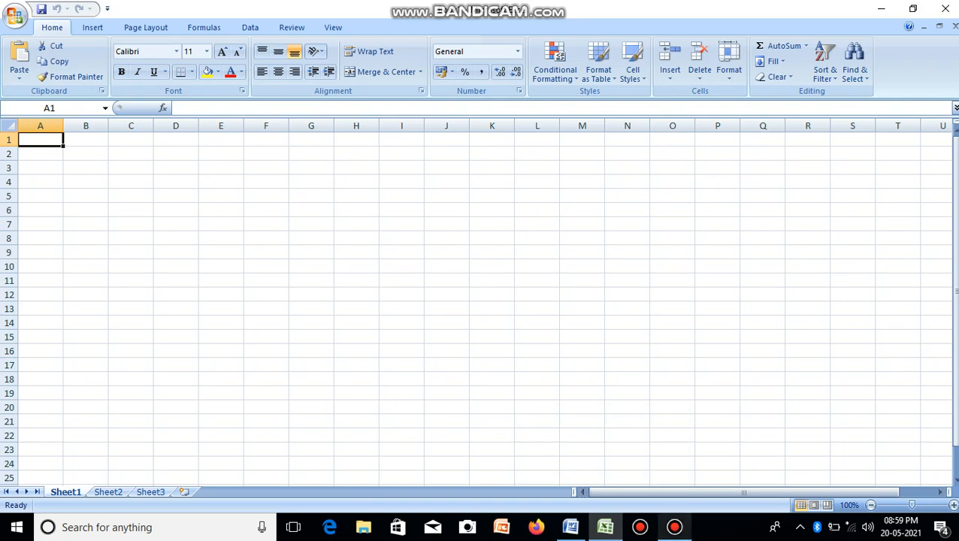
pyautogui.moveTo(675, 527)
pyautogui.moveTo(710, 422)
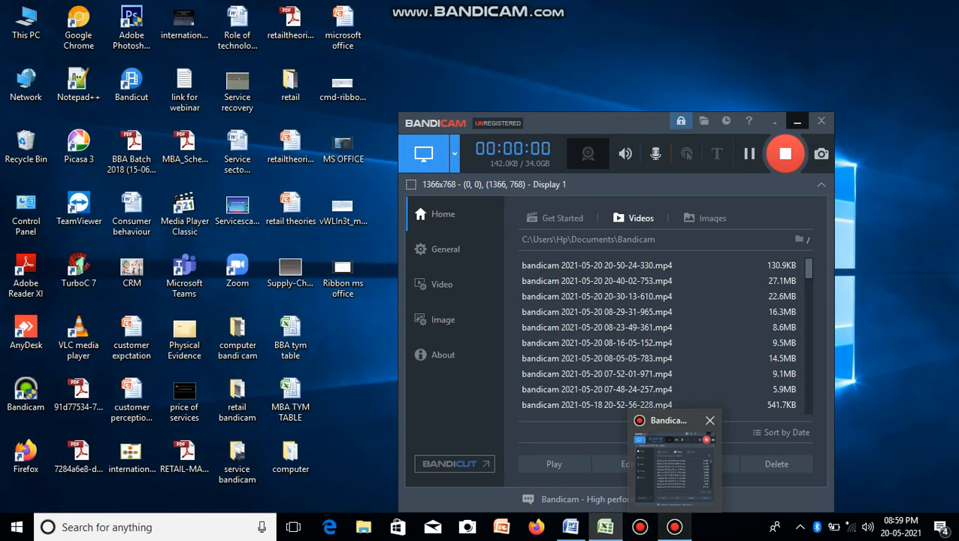